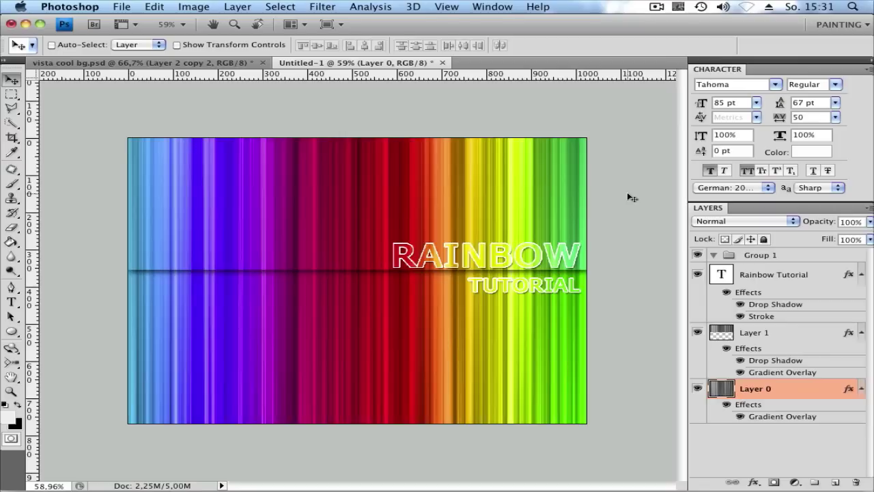
Step: Create a new blank white document and convert its locked Background into Layer 0
{"action": "left_click", "coordinate": [119, 8]}
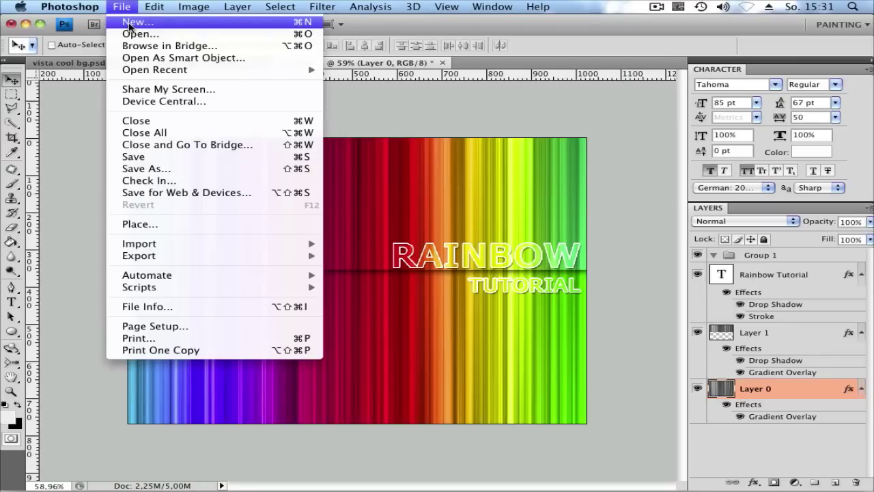
{"action": "left_click", "coordinate": [128, 23]}
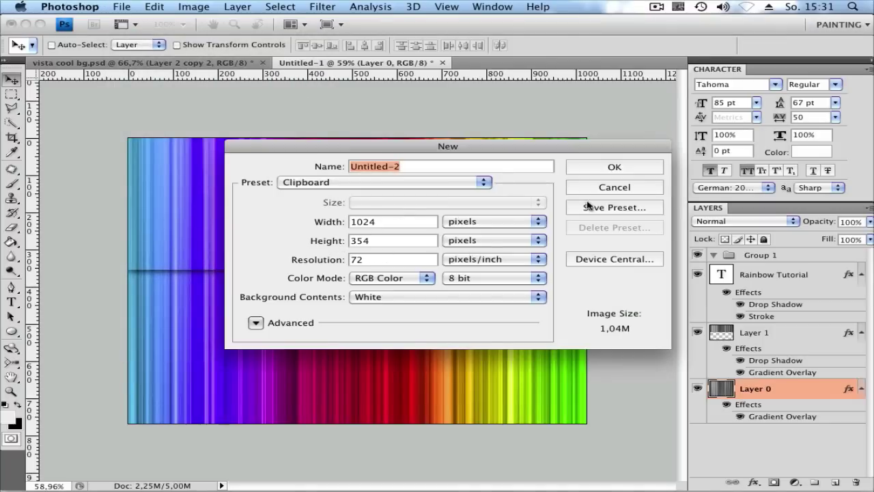
{"action": "left_click", "coordinate": [615, 166]}
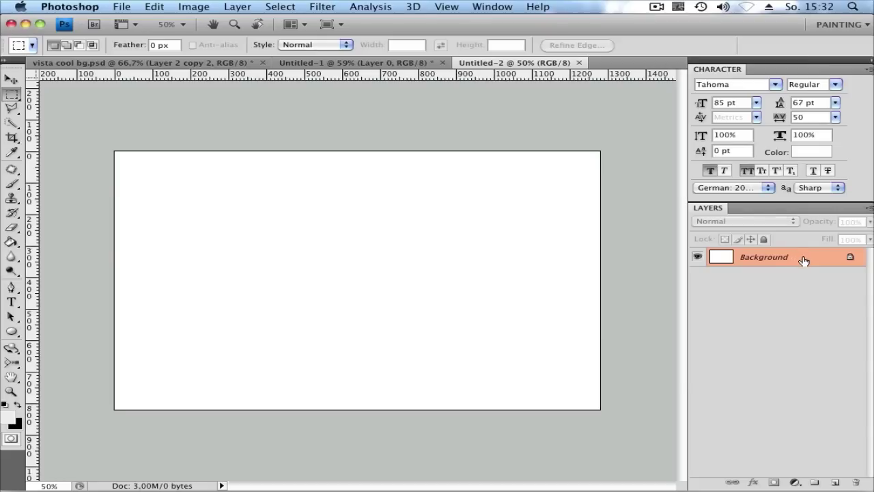
{"action": "double_click", "coordinate": [804, 260]}
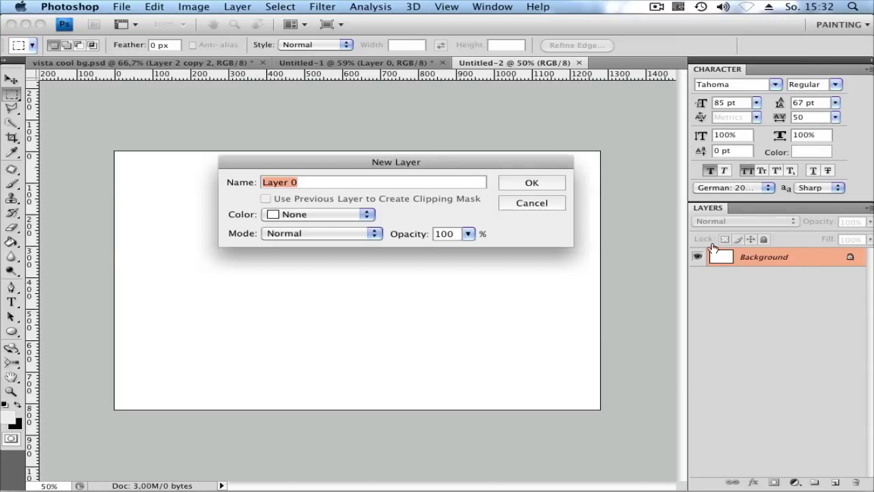
{"action": "left_click", "coordinate": [519, 184]}
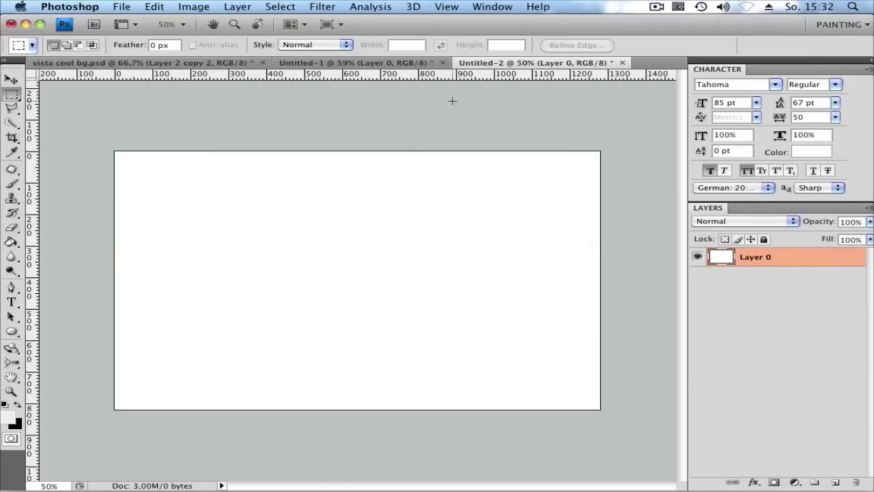
Step: Render a Fibers texture on Layer 0 with Variance 16 and Strength 4
{"action": "left_click", "coordinate": [326, 6]}
{"action": "mouse_move", "coordinate": [365, 177]}
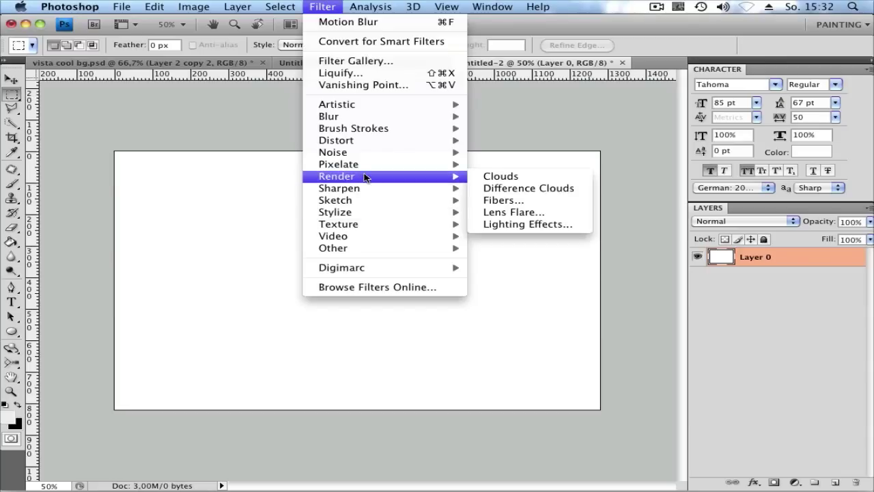
{"action": "left_click", "coordinate": [502, 200]}
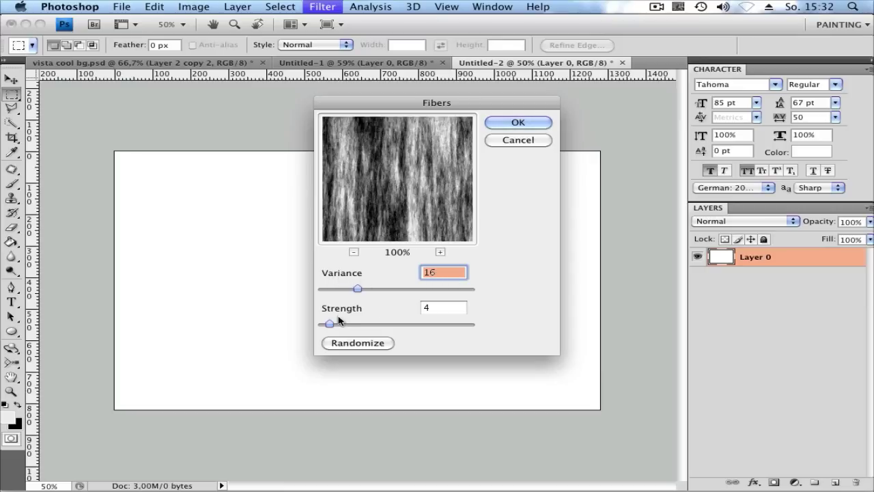
Step: Apply the fibers, then motion-blur them at Angle 90° with Distance 999 pixels
{"action": "left_click", "coordinate": [509, 124]}
{"action": "left_click", "coordinate": [328, 5]}
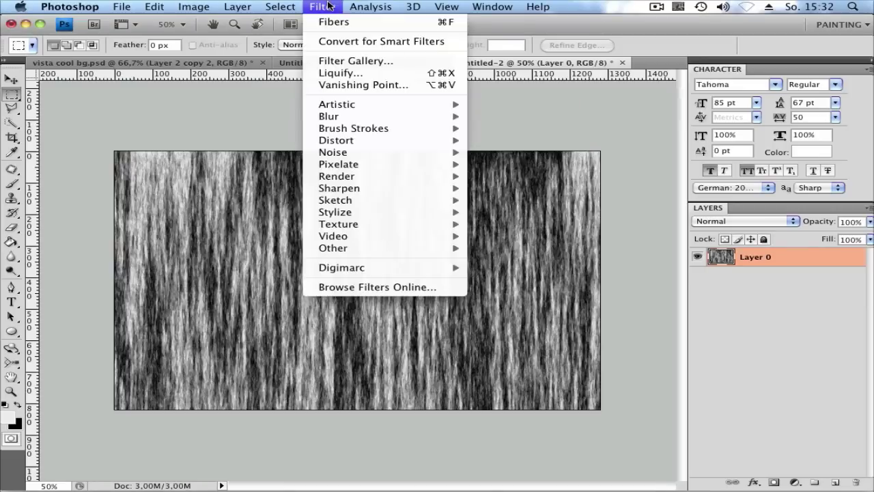
{"action": "mouse_move", "coordinate": [387, 118]}
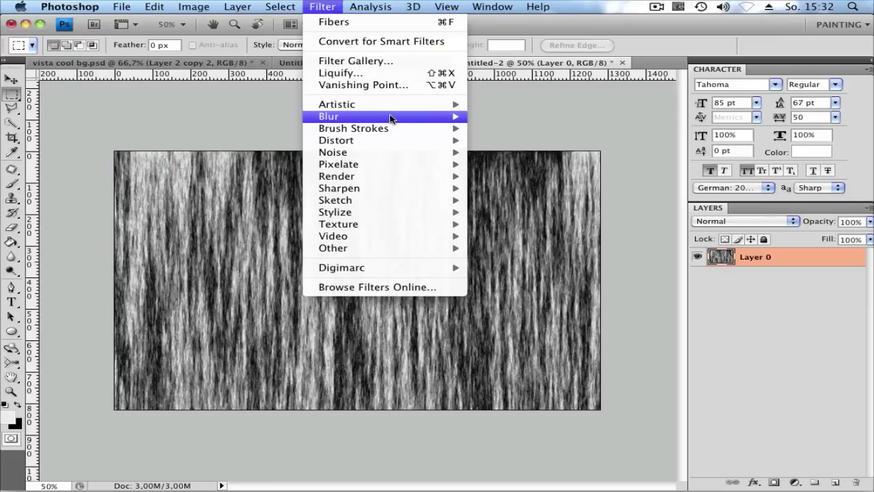
{"action": "left_click", "coordinate": [504, 189]}
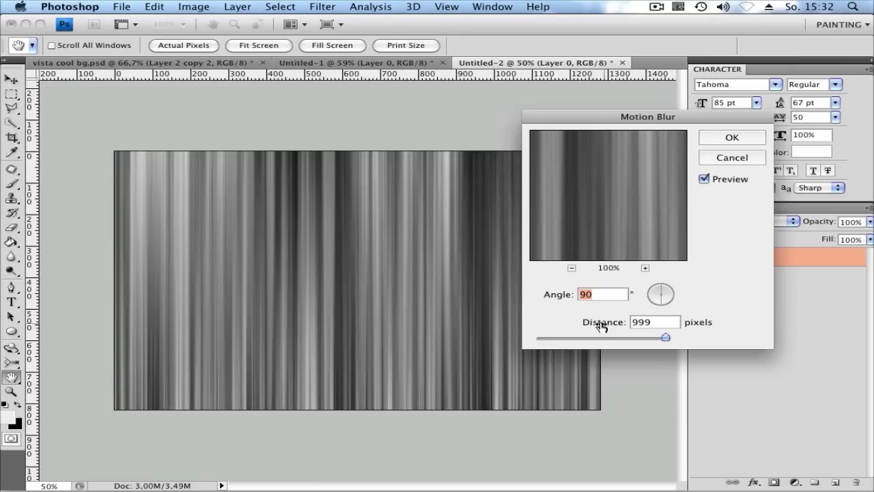
{"action": "left_click", "coordinate": [666, 337]}
{"action": "left_click", "coordinate": [732, 139]}
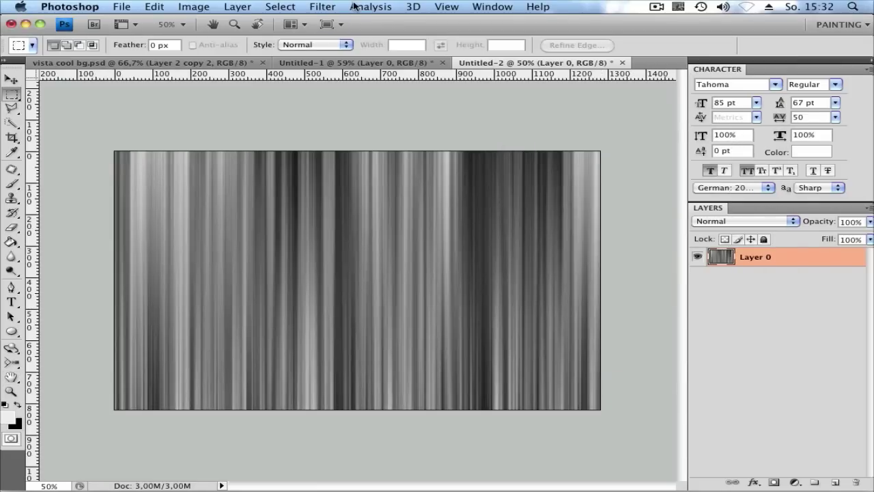
Step: Reapply the Motion Blur twice to strengthen the vertical grey streaks
{"action": "left_click", "coordinate": [328, 8]}
{"action": "key", "text": "super+f"}
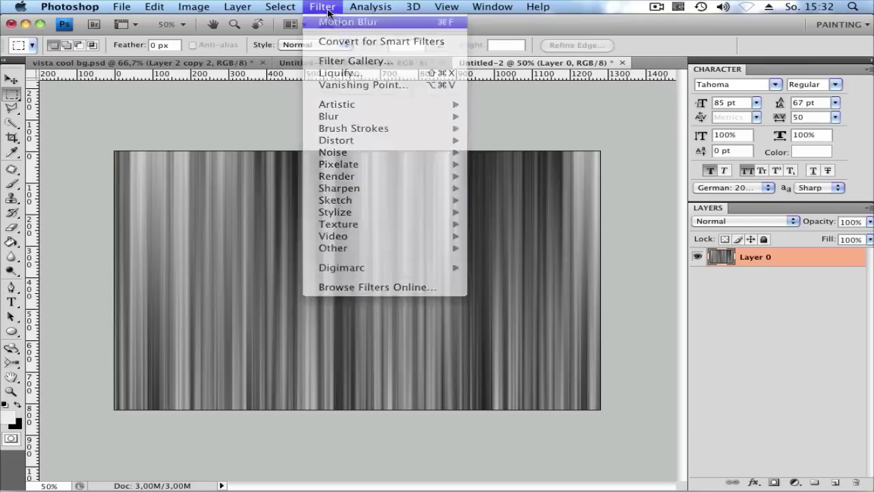
{"action": "left_click", "coordinate": [323, 7]}
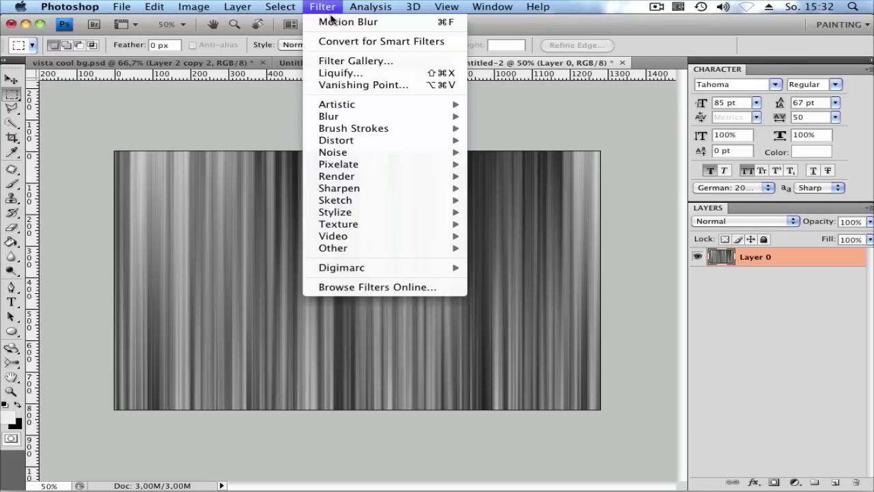
{"action": "left_click", "coordinate": [331, 18]}
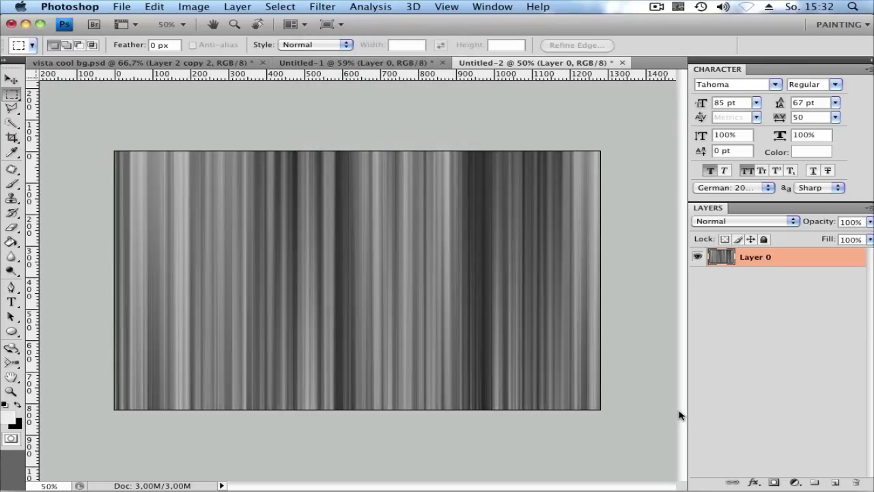
Step: Add a Gradient Overlay to Layer 0 in Overlay blend mode using the rainbow gradient preset
{"action": "double_click", "coordinate": [797, 264]}
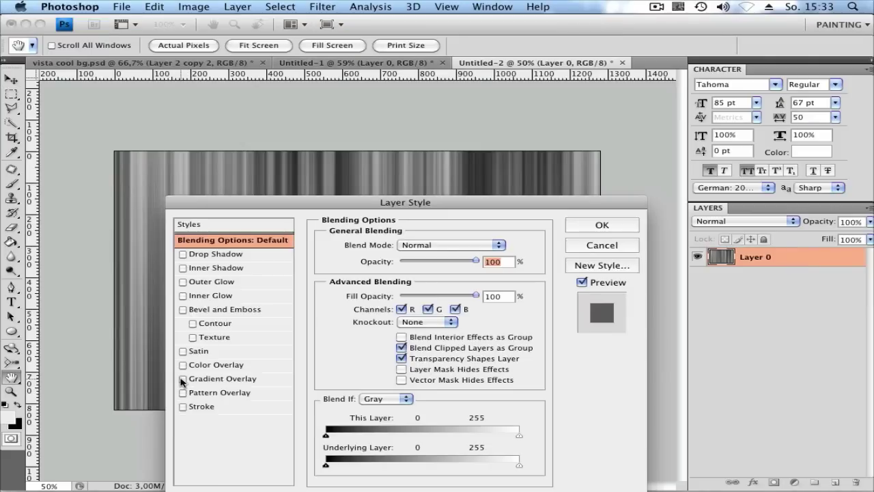
{"action": "left_click", "coordinate": [183, 379]}
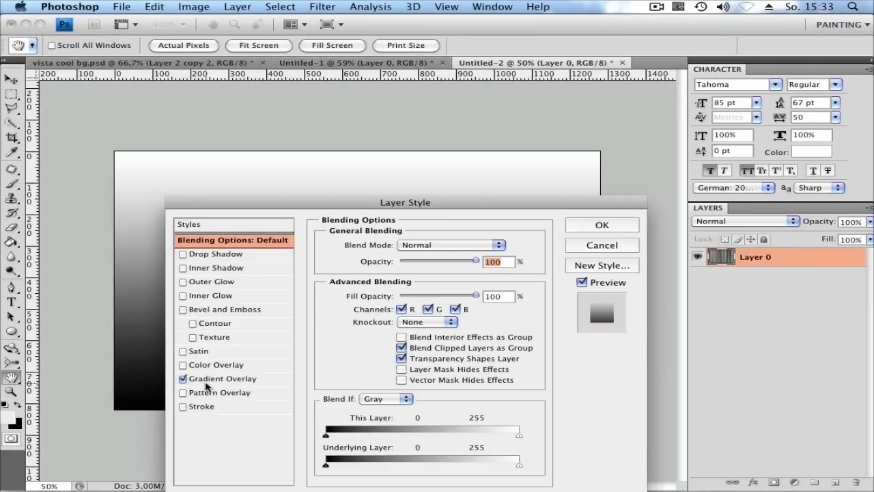
{"action": "left_click", "coordinate": [228, 382]}
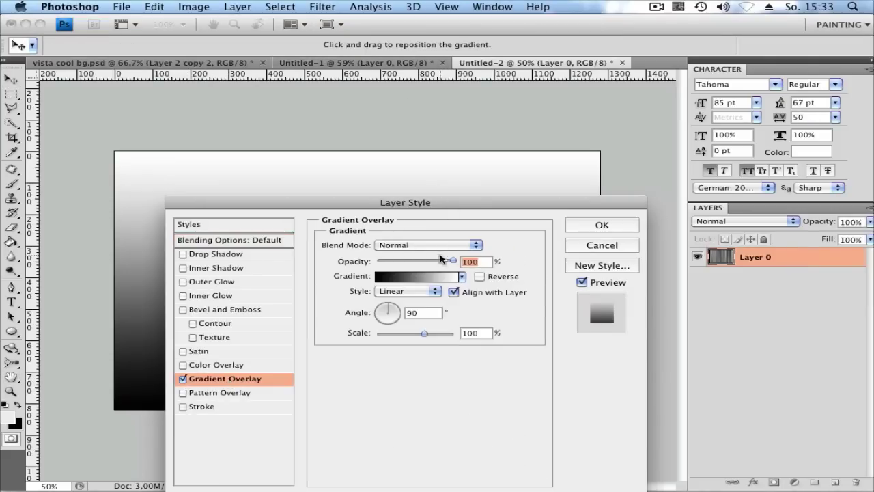
{"action": "left_click", "coordinate": [412, 248]}
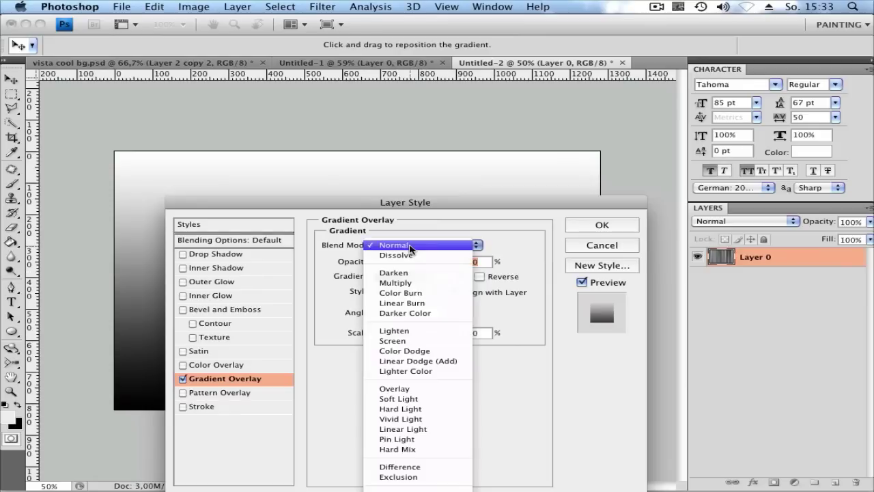
{"action": "left_click", "coordinate": [396, 389]}
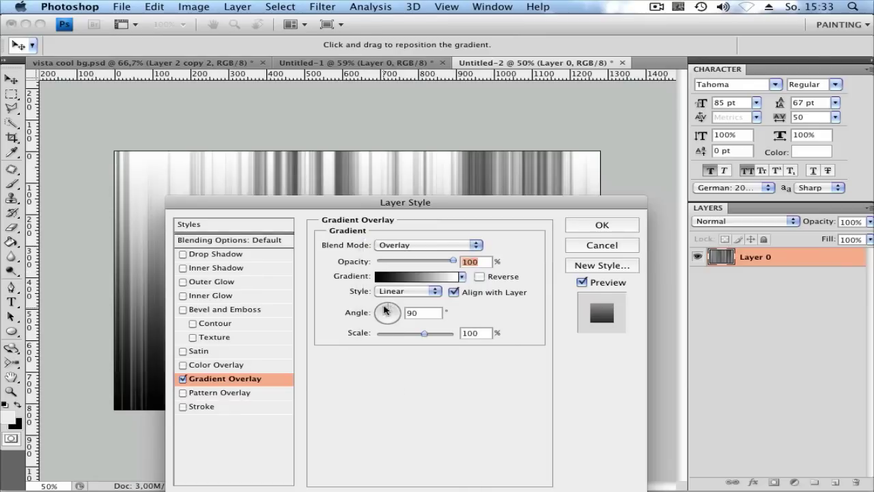
{"action": "left_click", "coordinate": [416, 279]}
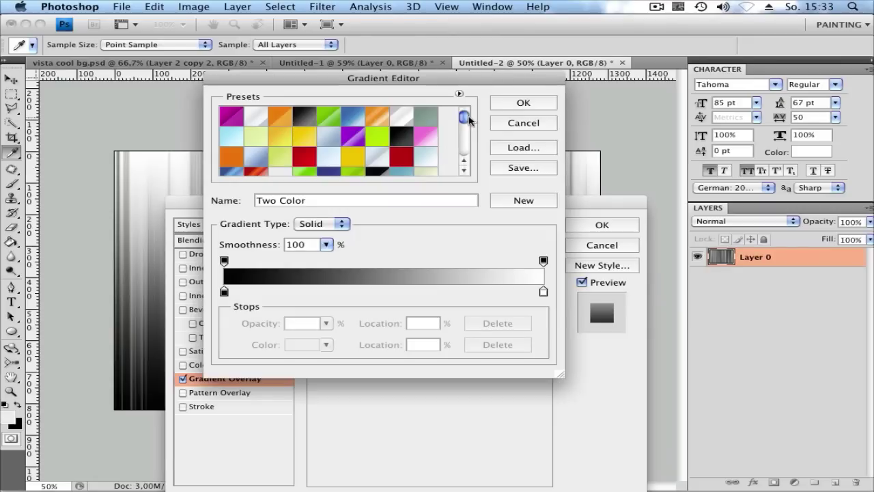
{"action": "left_click_drag", "start_coordinate": [465, 120], "coordinate": [466, 148]}
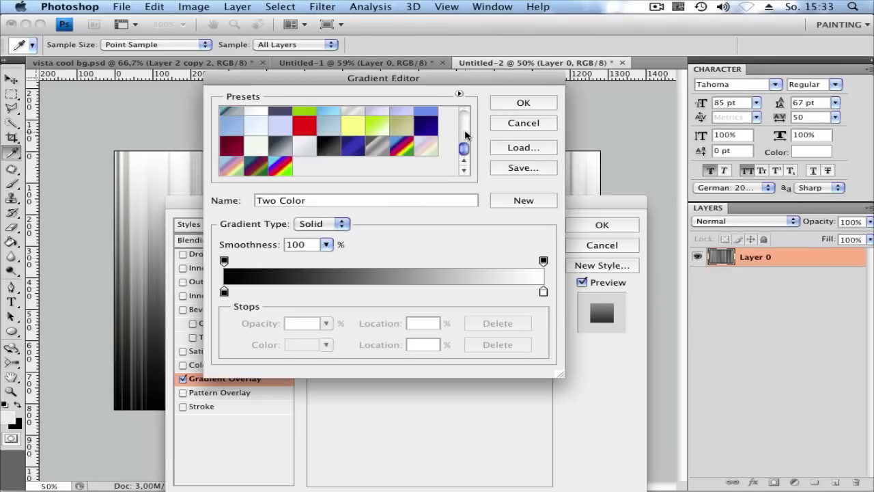
{"action": "left_click", "coordinate": [277, 171]}
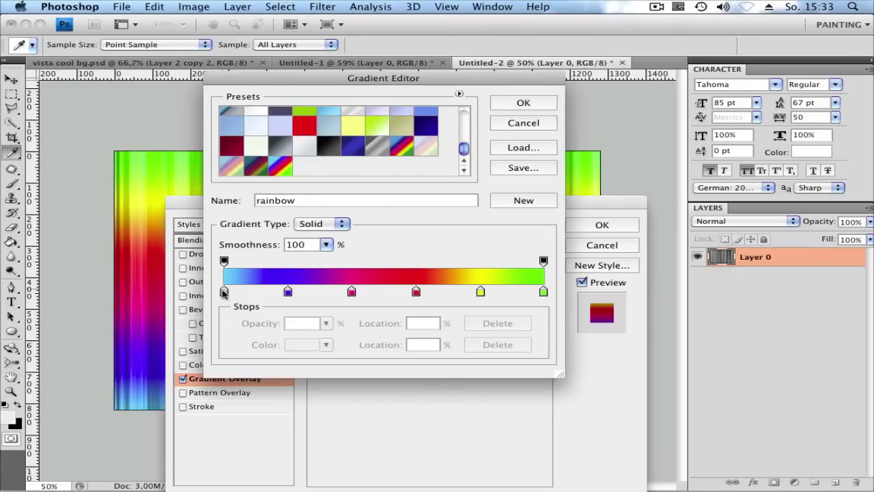
{"action": "key", "text": "Return"}
Step: Set the gradient overlay to 180° angle, reversed, at 97% scale, and apply it
{"action": "left_click", "coordinate": [422, 316]}
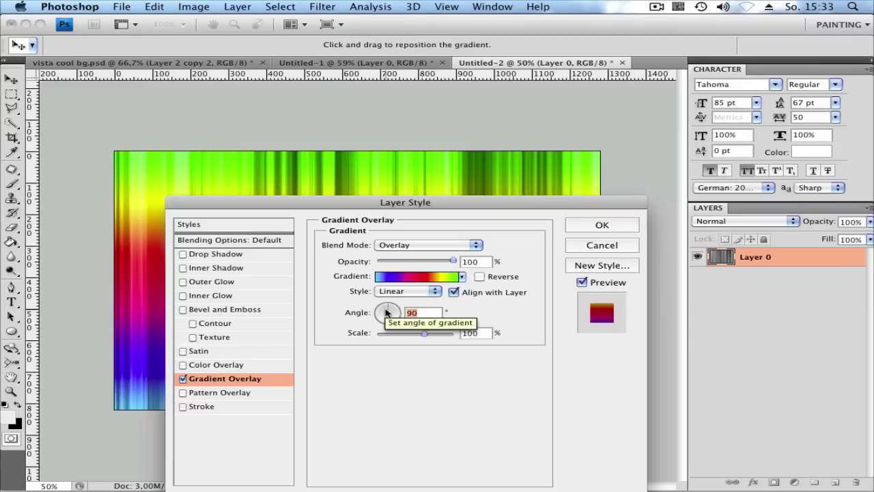
{"action": "type", "text": "180"}
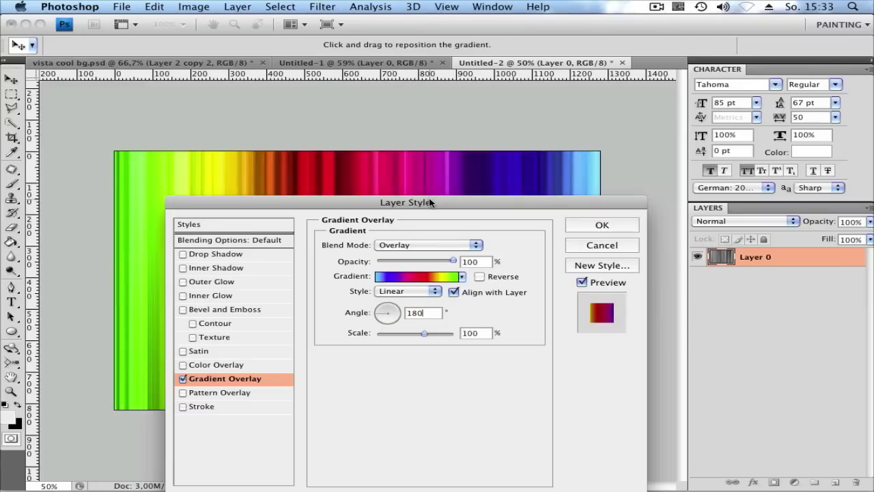
{"action": "left_click_drag", "start_coordinate": [416, 207], "coordinate": [768, 91]}
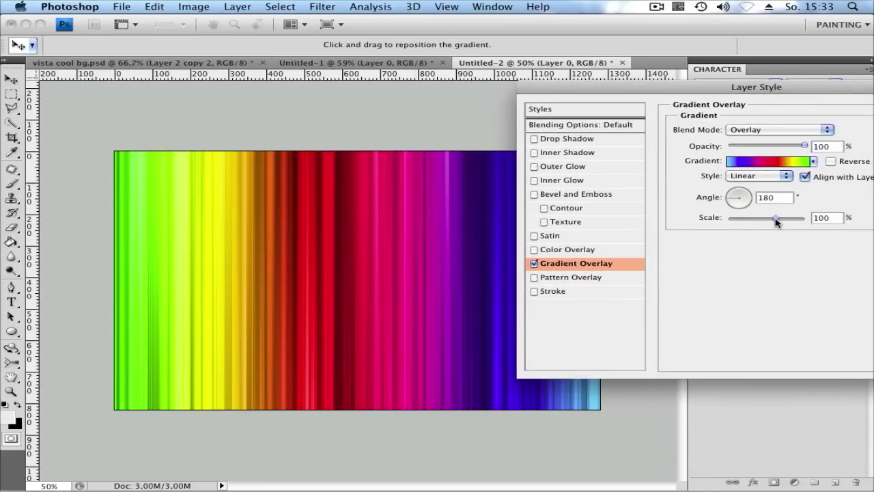
{"action": "left_click_drag", "start_coordinate": [778, 220], "coordinate": [778, 220]}
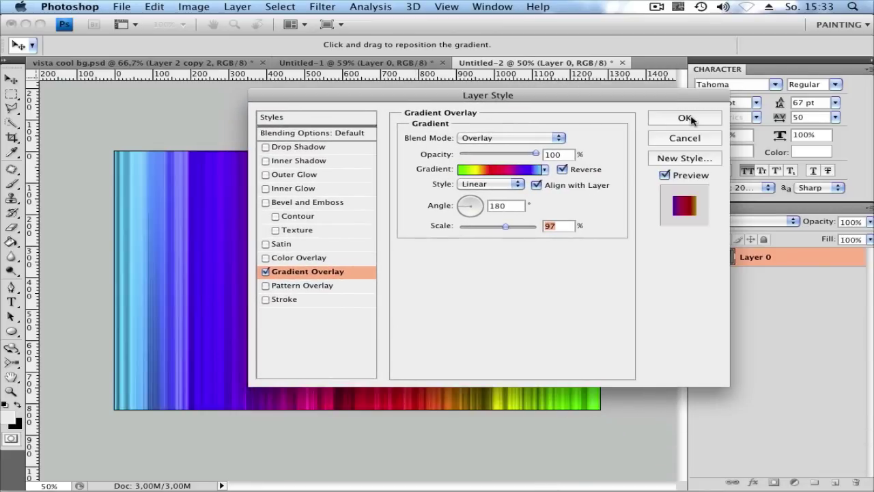
{"action": "left_click", "coordinate": [685, 118]}
{"action": "left_click", "coordinate": [12, 95]}
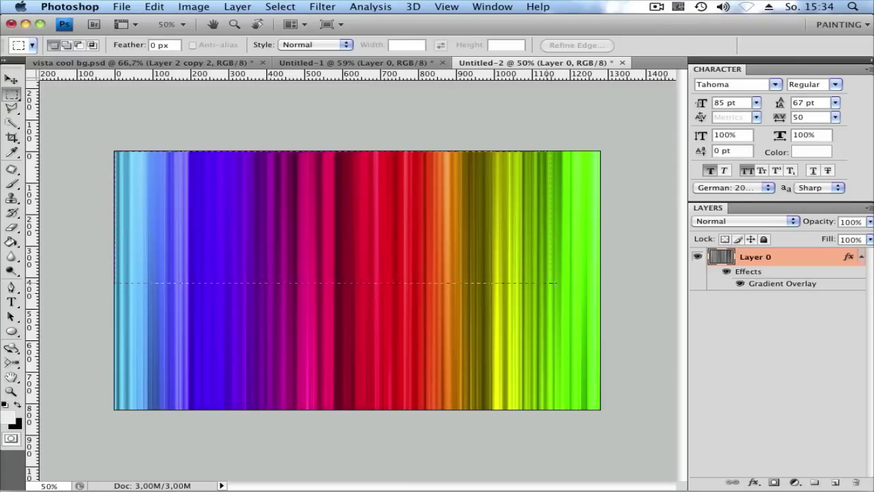
Step: Select the top half of the streak image and copy-paste it as a new Layer 1
{"action": "left_click_drag", "start_coordinate": [554, 283], "coordinate": [612, 284]}
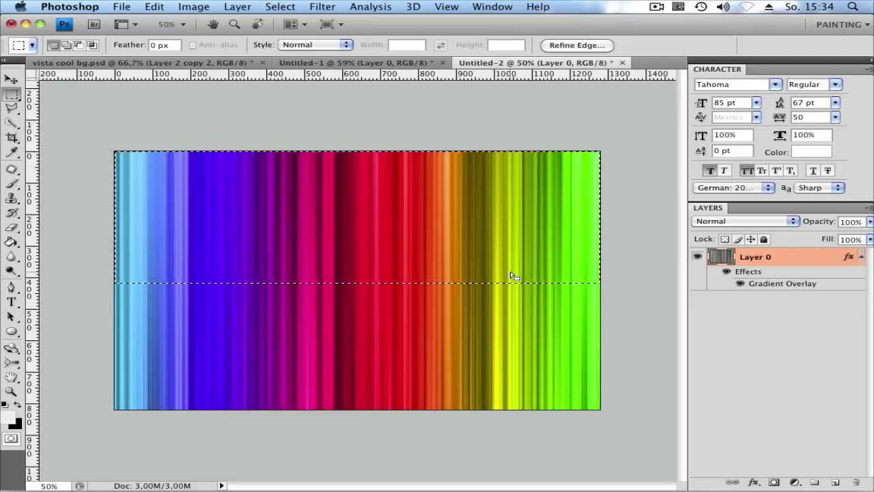
{"action": "key", "text": "super+c"}
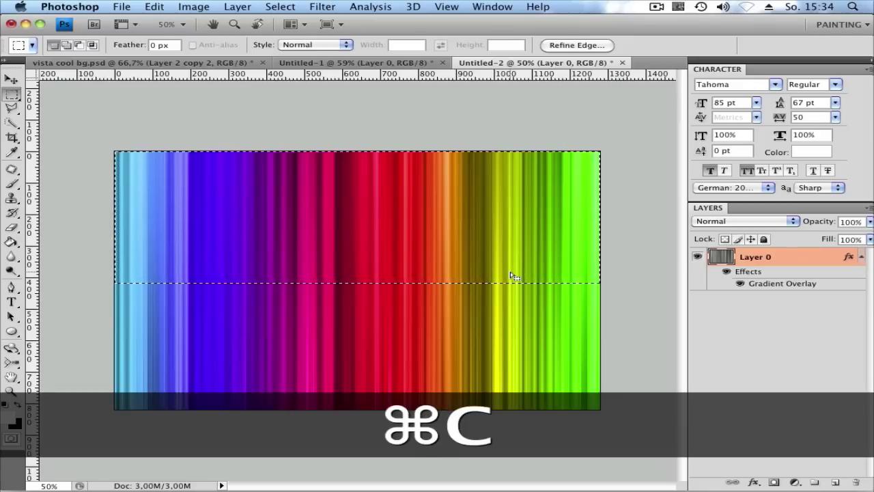
{"action": "key", "text": "super+v"}
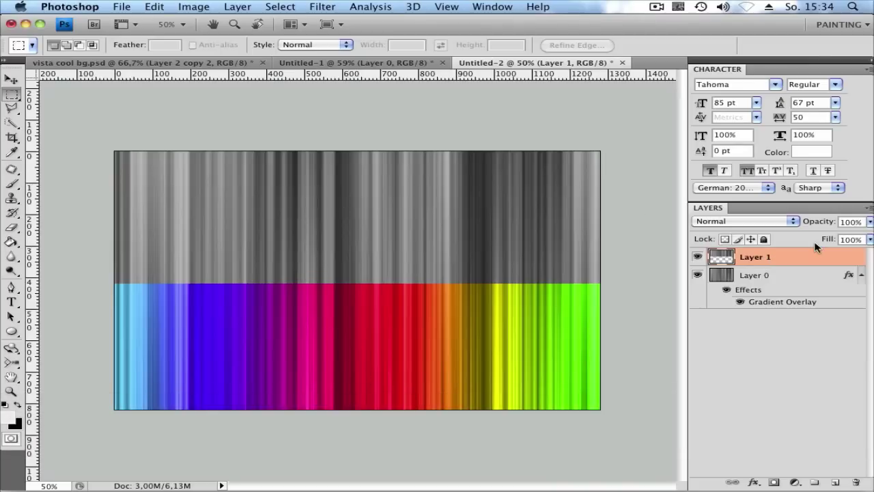
Step: Copy Layer 0's gradient overlay style and paste it onto Layer 1
{"action": "left_click", "coordinate": [790, 278]}
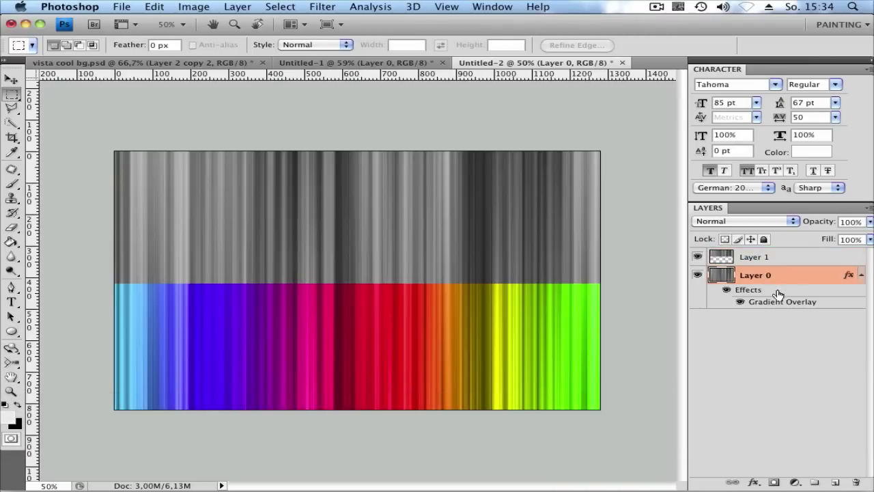
{"action": "right_click", "coordinate": [780, 287]}
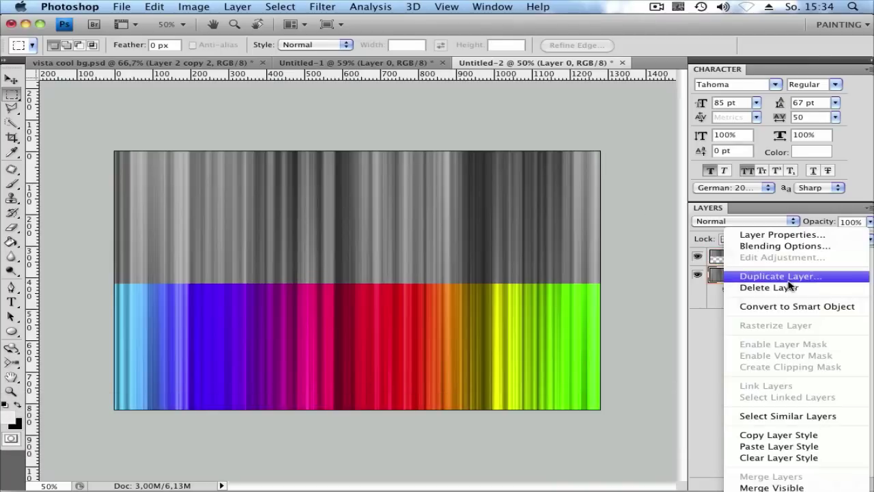
{"action": "left_click", "coordinate": [756, 441]}
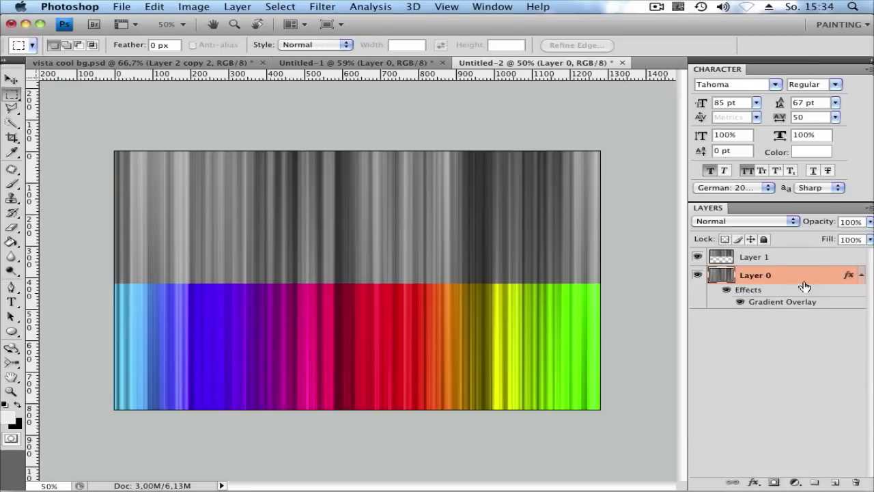
{"action": "left_click", "coordinate": [789, 262]}
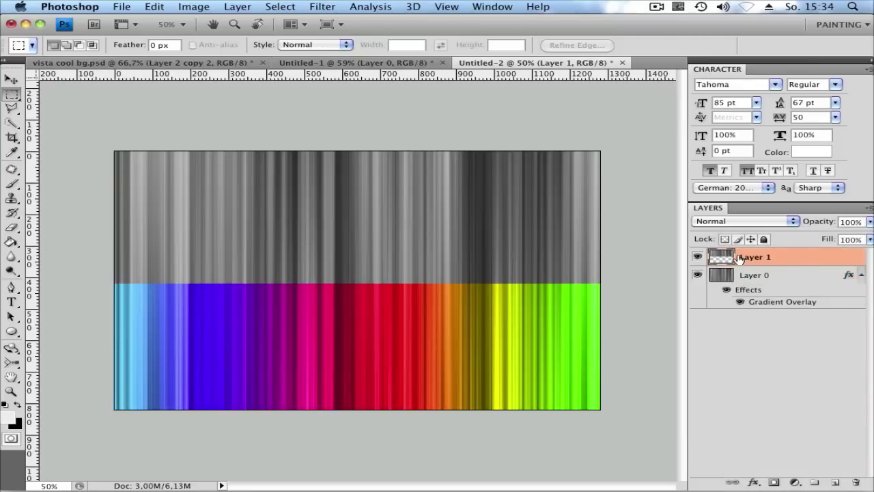
{"action": "right_click", "coordinate": [782, 260]}
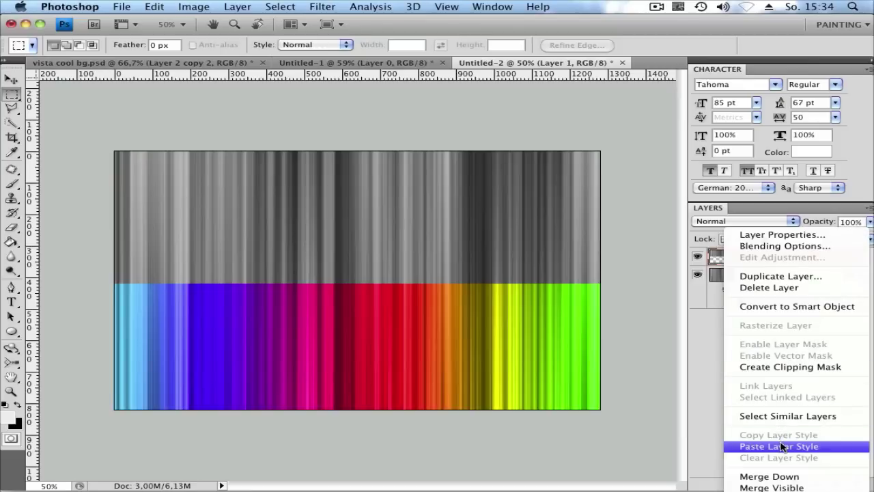
{"action": "left_click", "coordinate": [782, 446]}
Step: Give Layer 1 a drop shadow with 100% opacity, 10% spread and 20 px size
{"action": "double_click", "coordinate": [811, 258]}
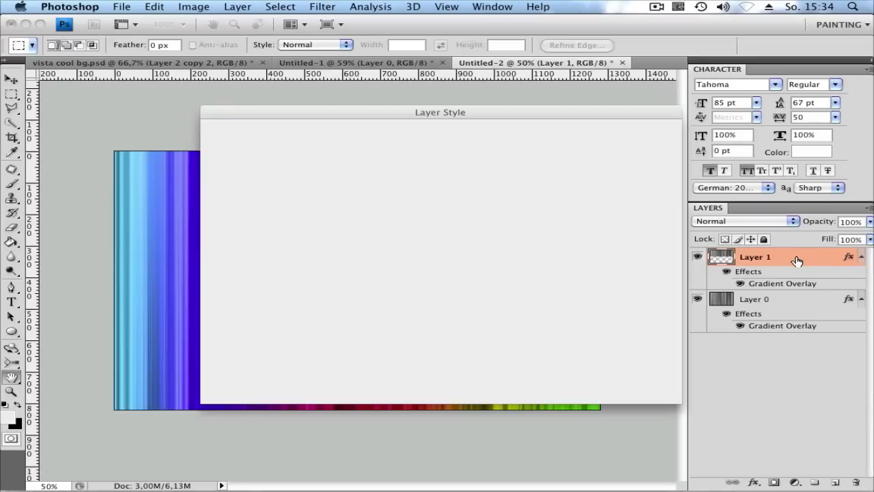
{"action": "left_click_drag", "start_coordinate": [456, 118], "coordinate": [669, 54]}
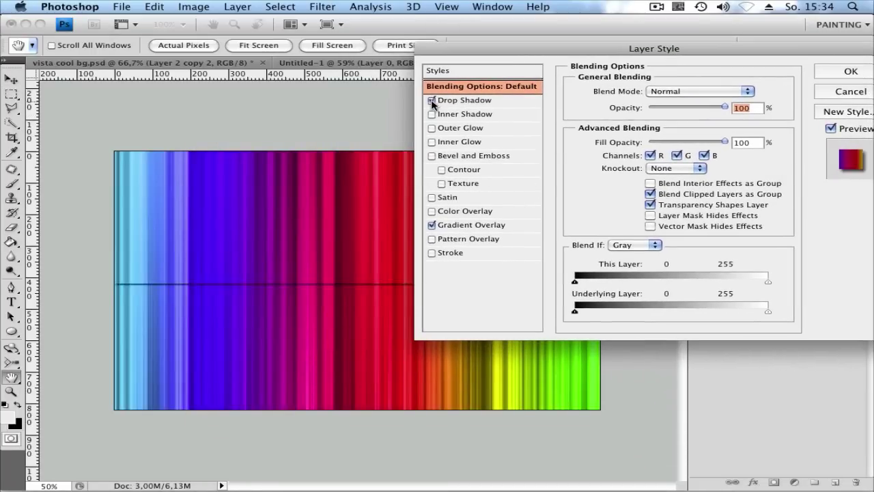
{"action": "left_click", "coordinate": [464, 101]}
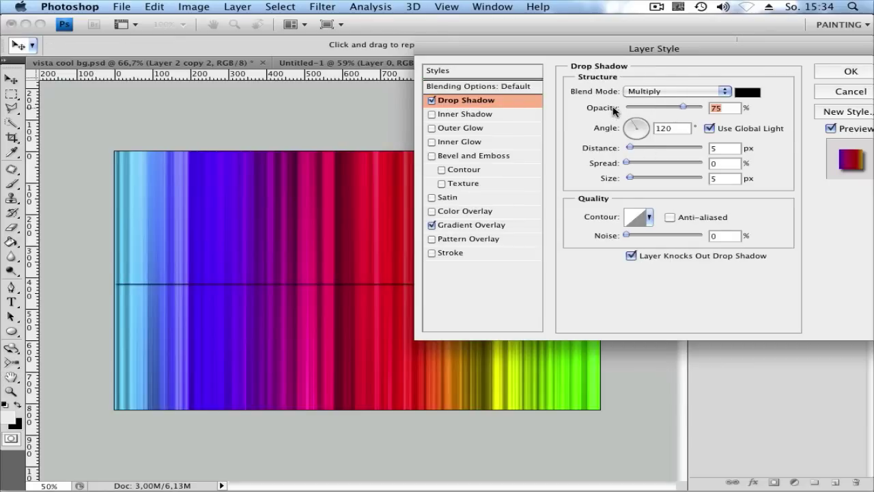
{"action": "left_click_drag", "start_coordinate": [695, 110], "coordinate": [717, 111]}
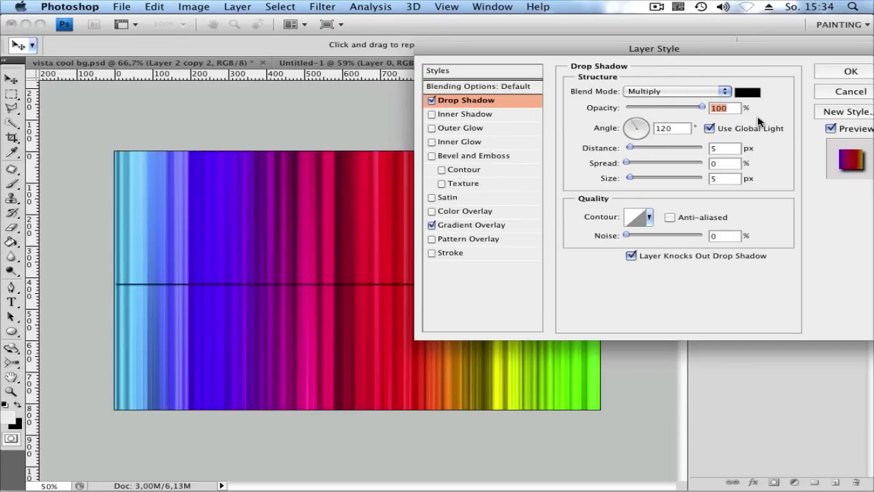
{"action": "left_click", "coordinate": [717, 165]}
{"action": "type", "text": "10"}
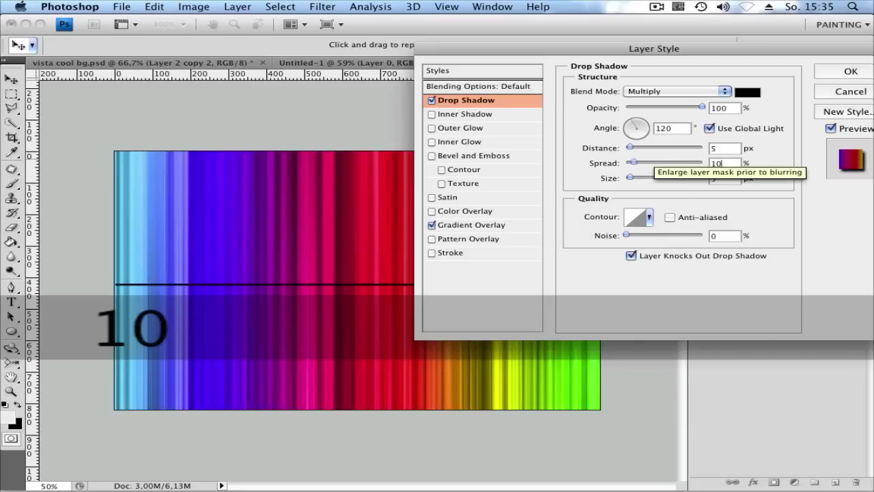
{"action": "left_click", "coordinate": [724, 178]}
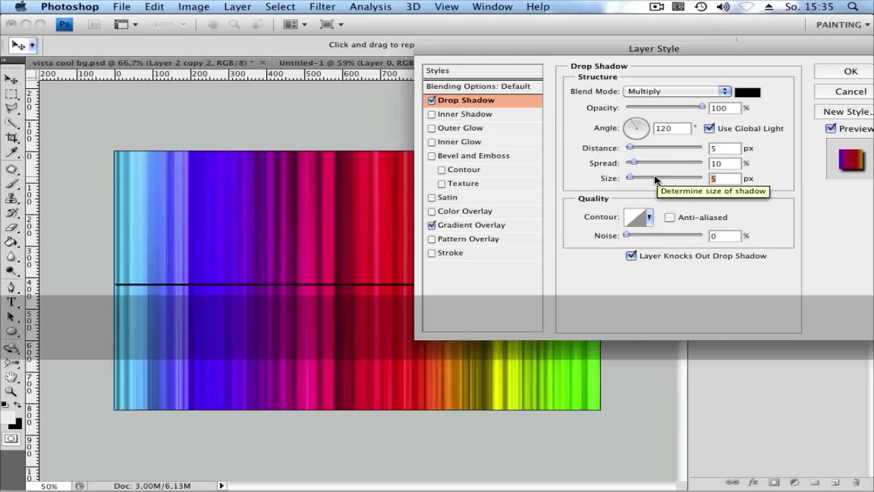
{"action": "type", "text": "20"}
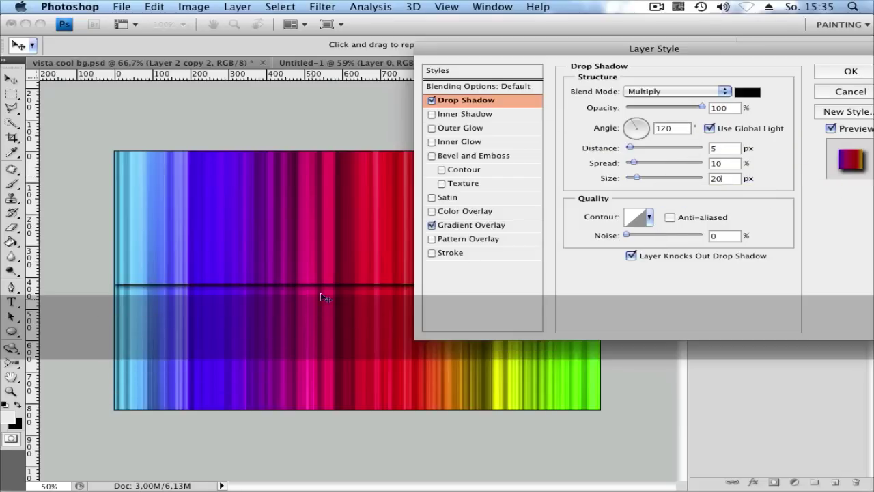
{"action": "left_click", "coordinate": [852, 73]}
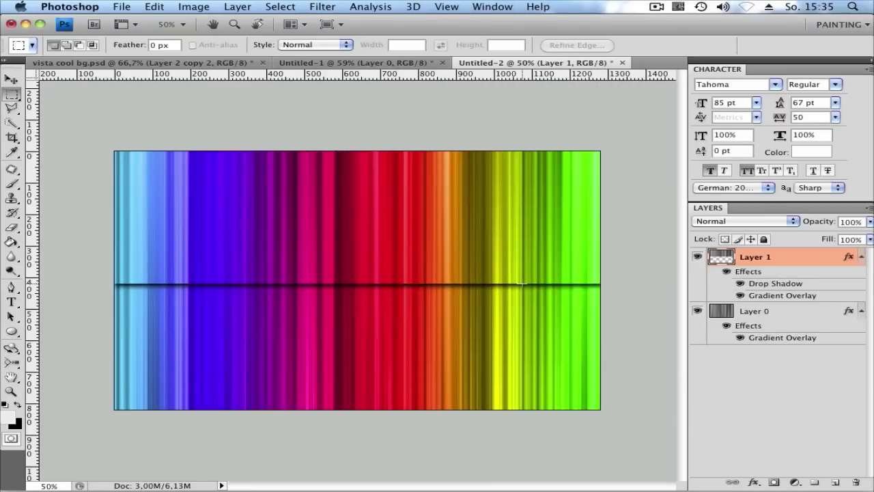
Step: Place white 'RAINBOW TUTORIAL' text in Arial Black, 68 pt, on the right of the image
{"action": "left_click", "coordinate": [12, 302]}
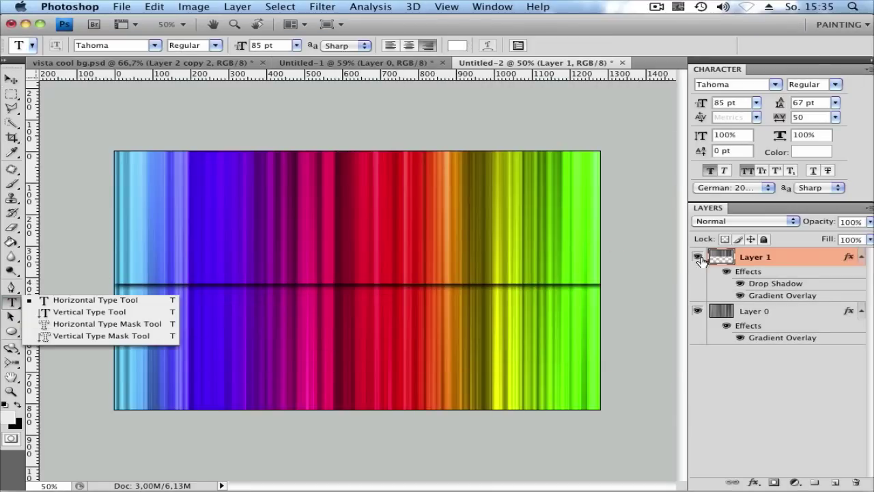
{"action": "left_click", "coordinate": [446, 277]}
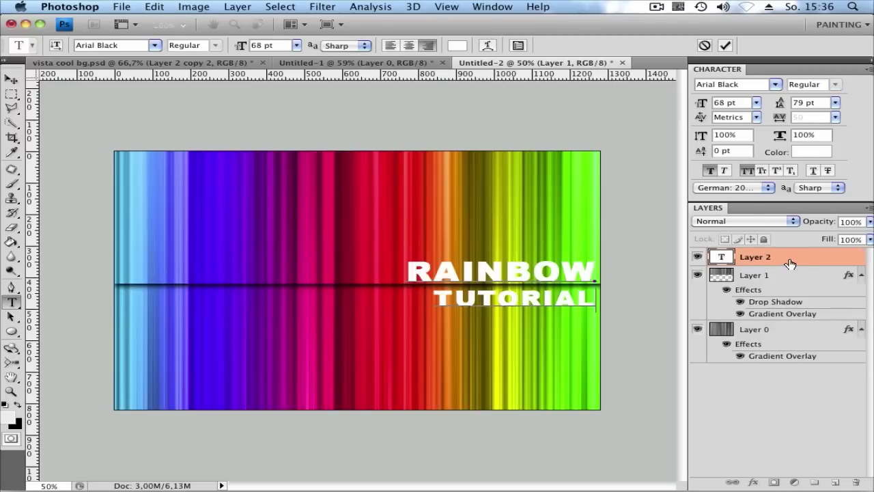
Step: Give the text layer a 3 px white outside Stroke effect
{"action": "double_click", "coordinate": [806, 262]}
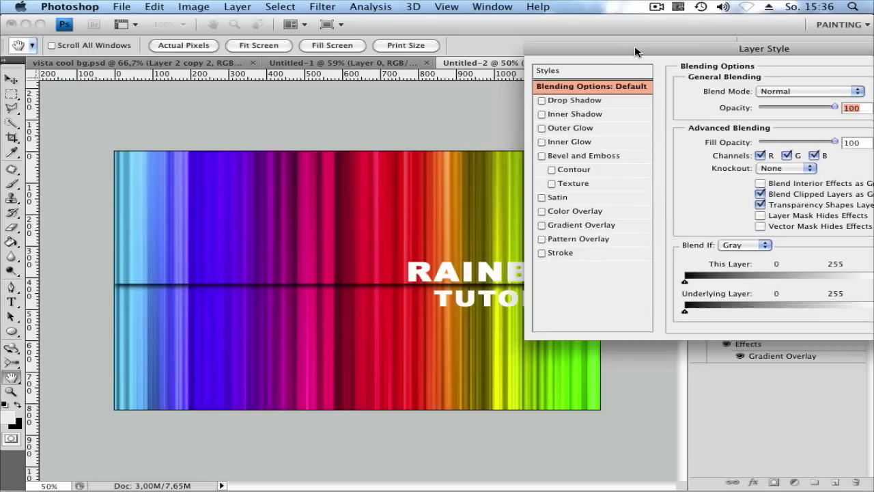
{"action": "left_click", "coordinate": [542, 253]}
{"action": "left_click", "coordinate": [563, 253]}
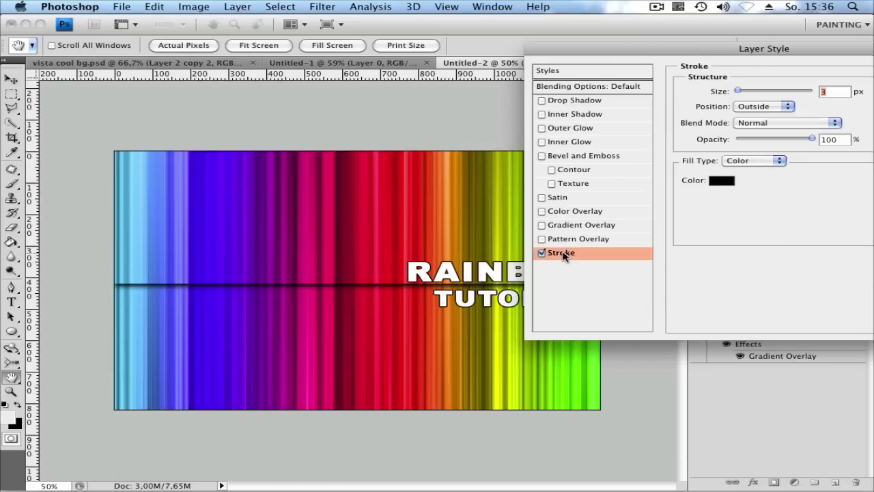
{"action": "left_click", "coordinate": [715, 183]}
{"action": "left_click_drag", "start_coordinate": [558, 374], "coordinate": [443, 313]}
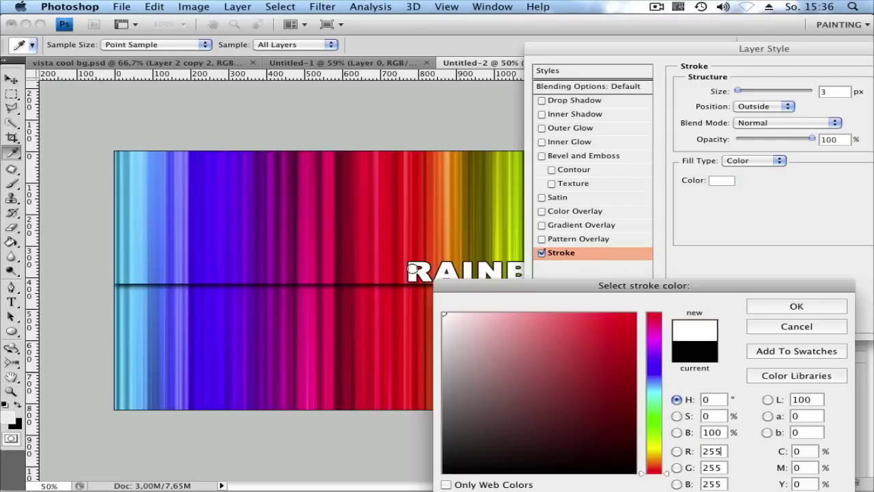
{"action": "left_click", "coordinate": [768, 306]}
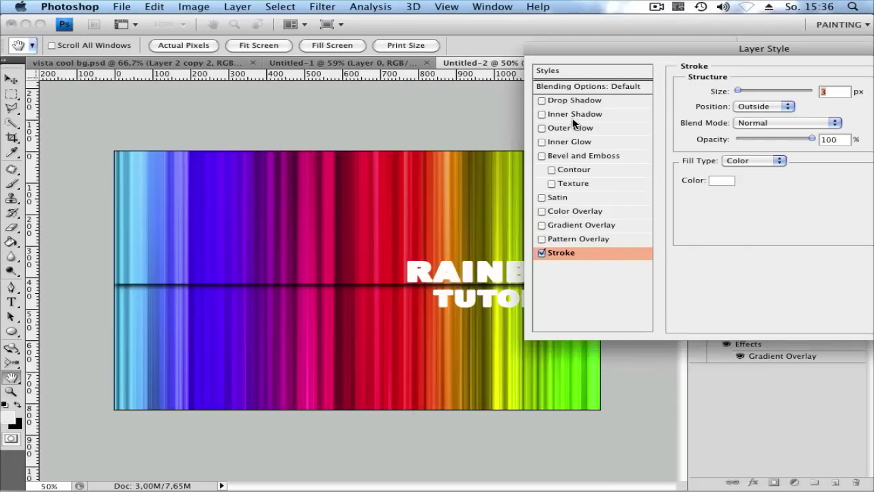
Step: Set the text layer's blend mode to Overlay with 44% fill opacity
{"action": "left_click", "coordinate": [611, 88]}
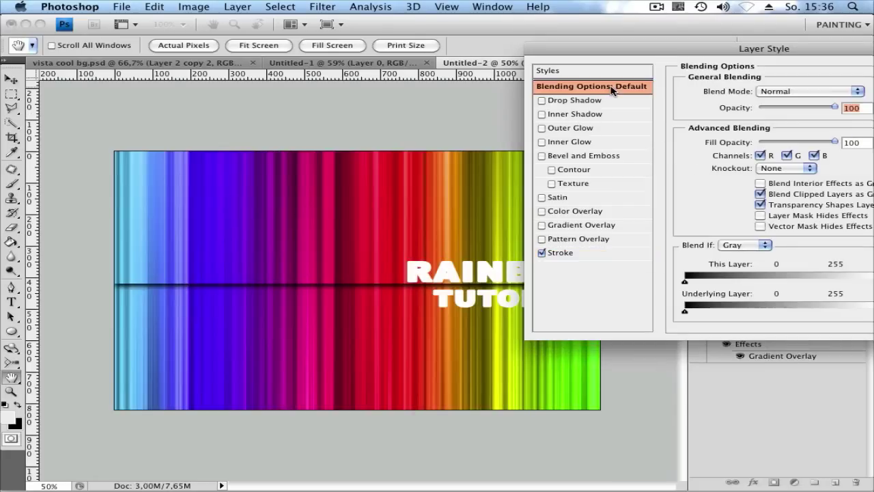
{"action": "left_click_drag", "start_coordinate": [792, 147], "coordinate": [703, 183]}
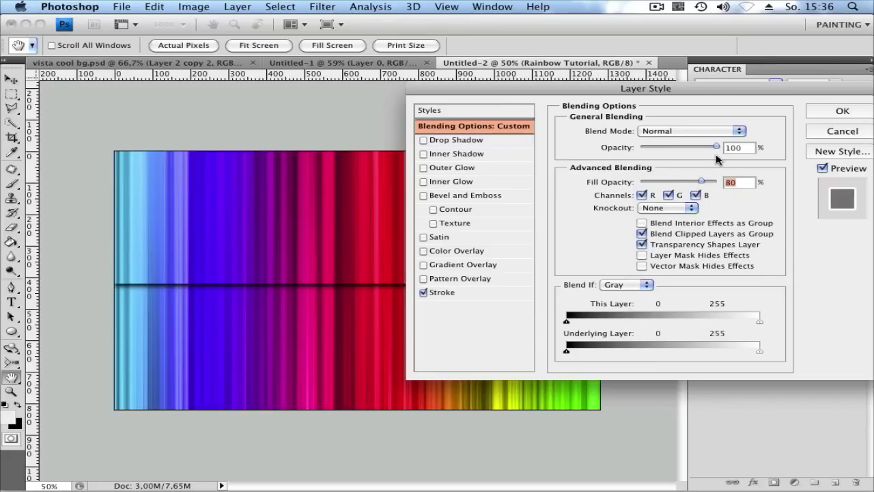
{"action": "left_click", "coordinate": [656, 131]}
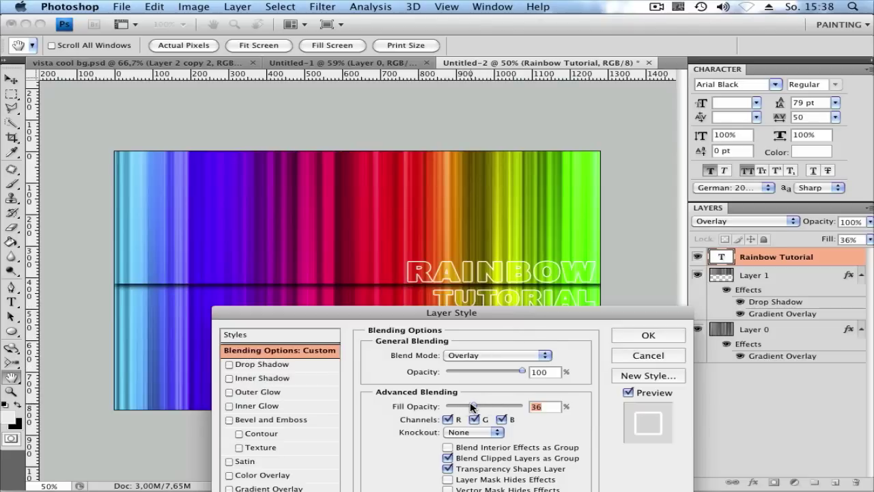
{"action": "mouse_move", "coordinate": [473, 407]}
{"action": "left_mouse_down"}
{"action": "mouse_move", "coordinate": [509, 407]}
{"action": "mouse_move", "coordinate": [481, 406]}
{"action": "left_mouse_up"}
Step: Apply the Stroke layer style so 'RAINBOW TUTORIAL' shows as translucent white outlines
{"action": "key", "text": "Return"}
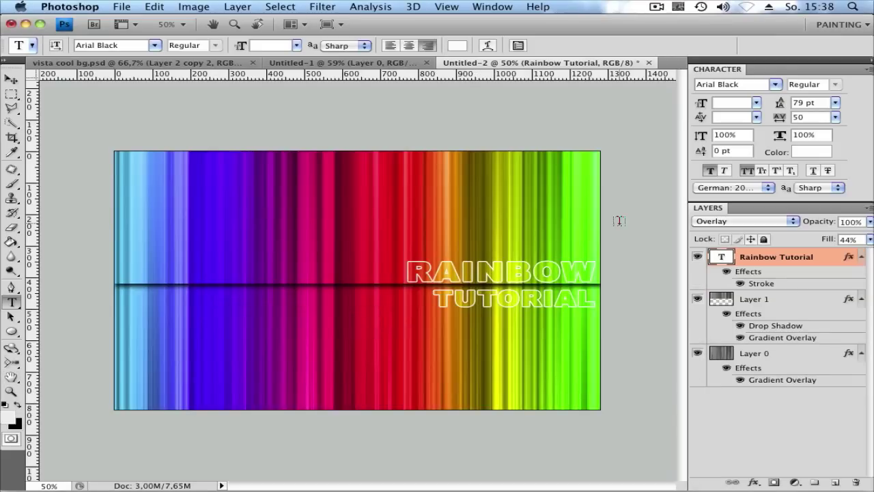